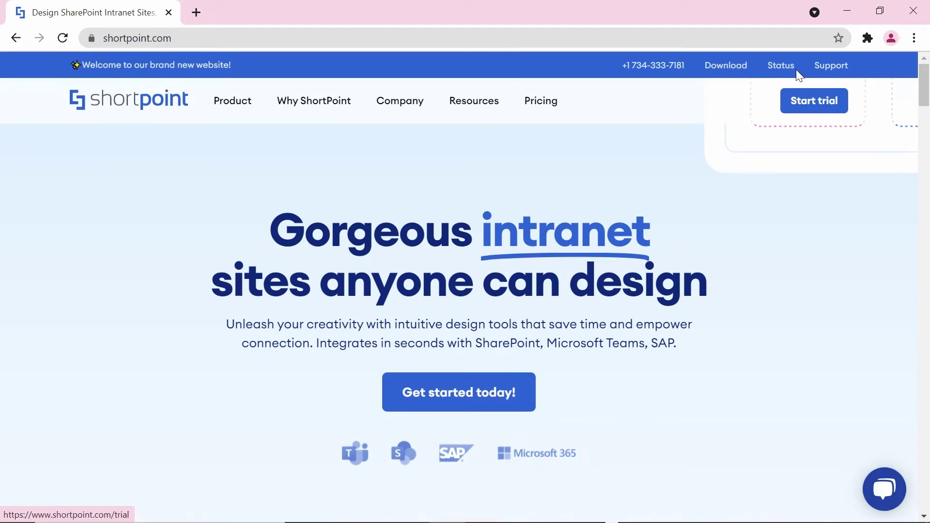
# - Download the ShortPoint SPFx 7.1.5.38 package for Office 365 from the ShortPoint website
pyautogui.click(737, 69)
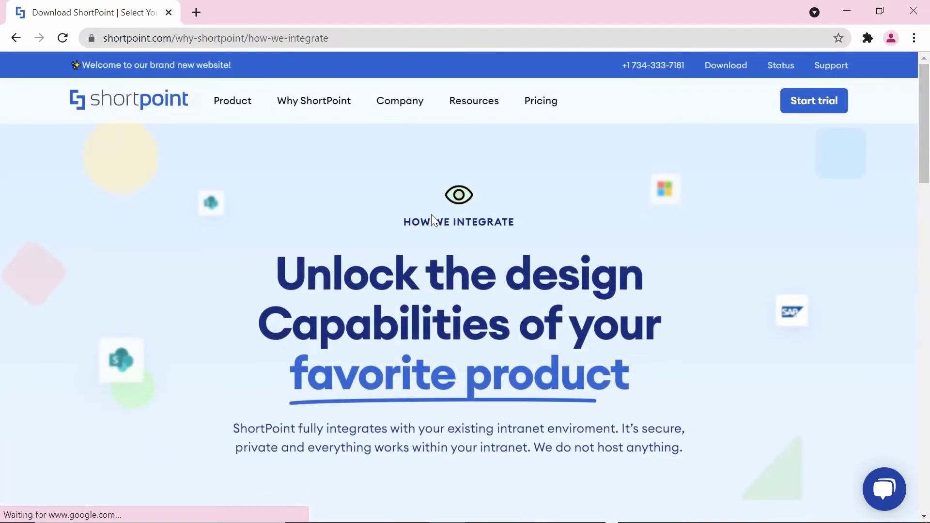
pyautogui.scroll(-10, 431, 214)
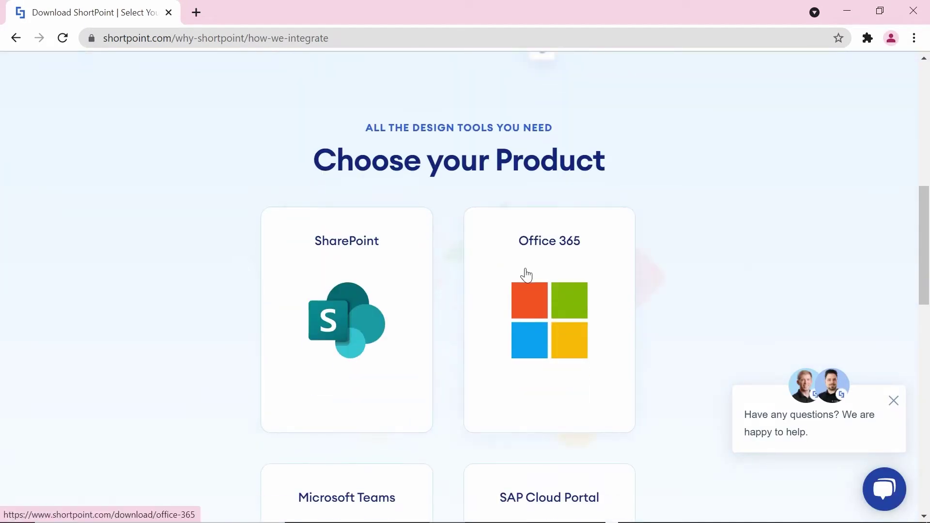
pyautogui.click(527, 275)
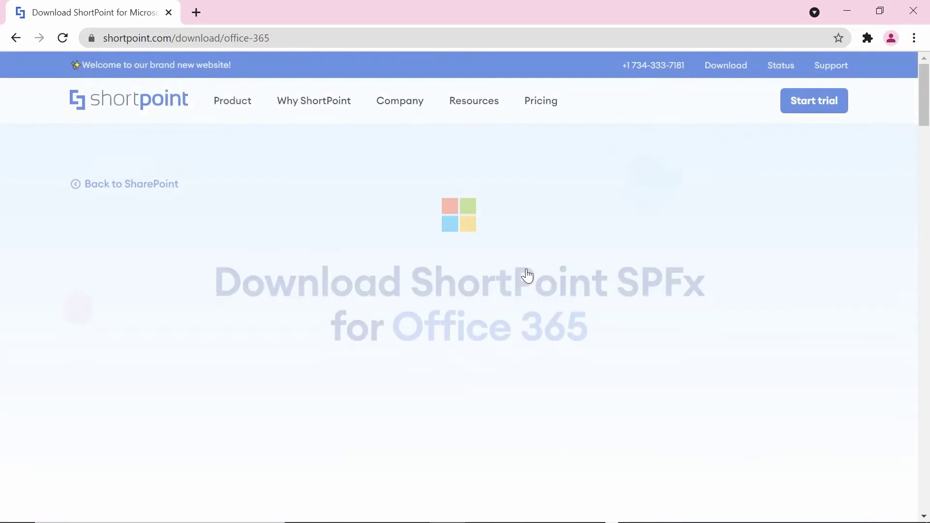
pyautogui.scroll(-2, 527, 276)
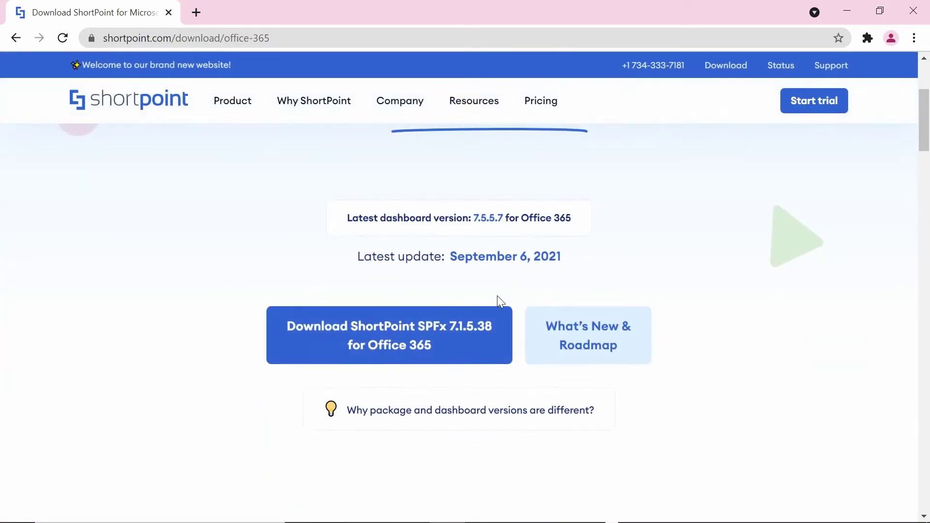
pyautogui.click(470, 328)
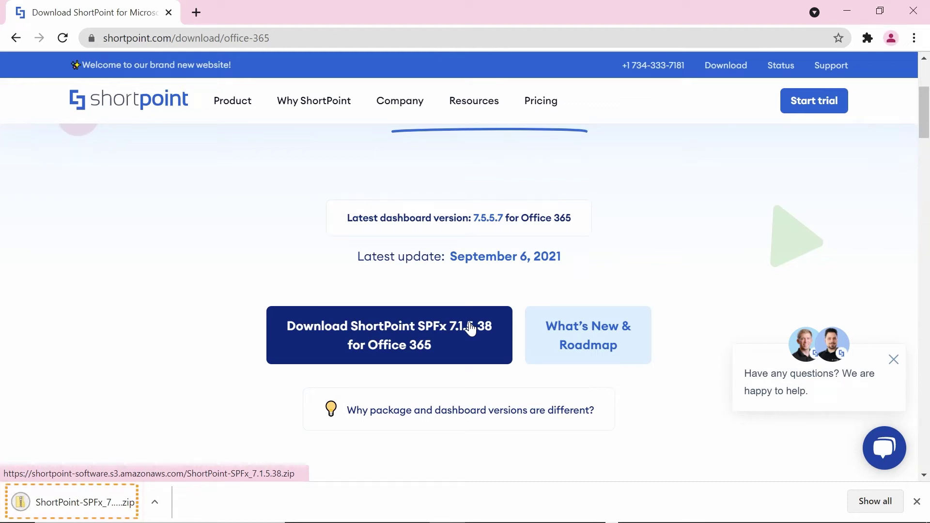
# - Locate the downloaded ShortPoint-SPFx_7.1.5.38.zip in its folder and extract it to the suggested Downloads subfolder
pyautogui.click(156, 503)
pyautogui.click(183, 457)
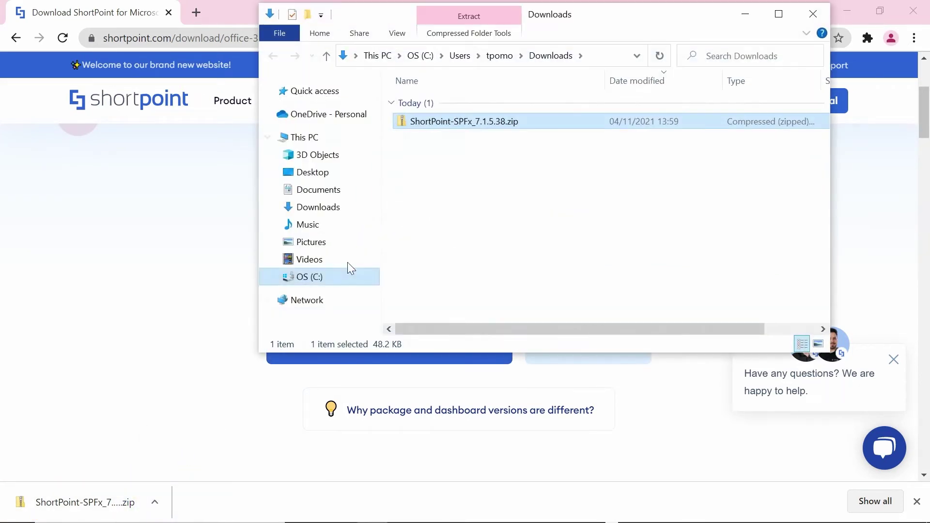
pyautogui.rightClick(427, 127)
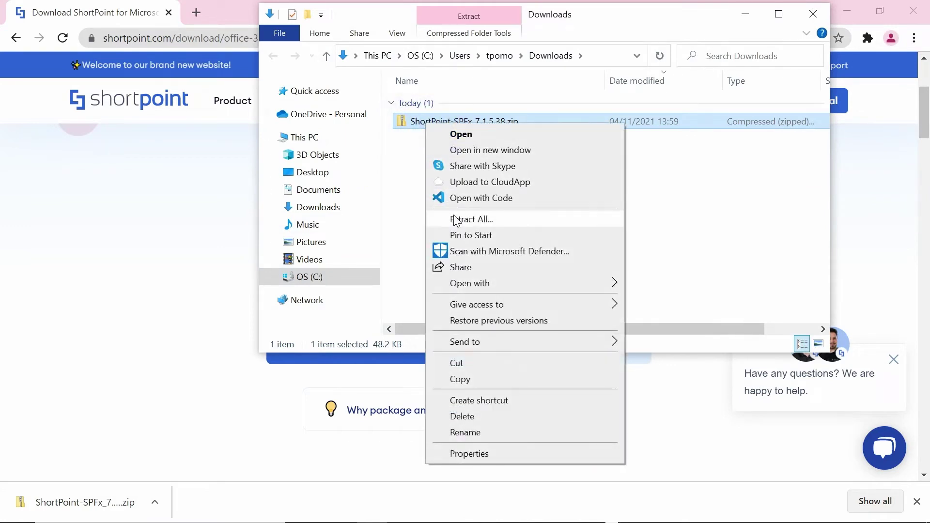
pyautogui.click(455, 219)
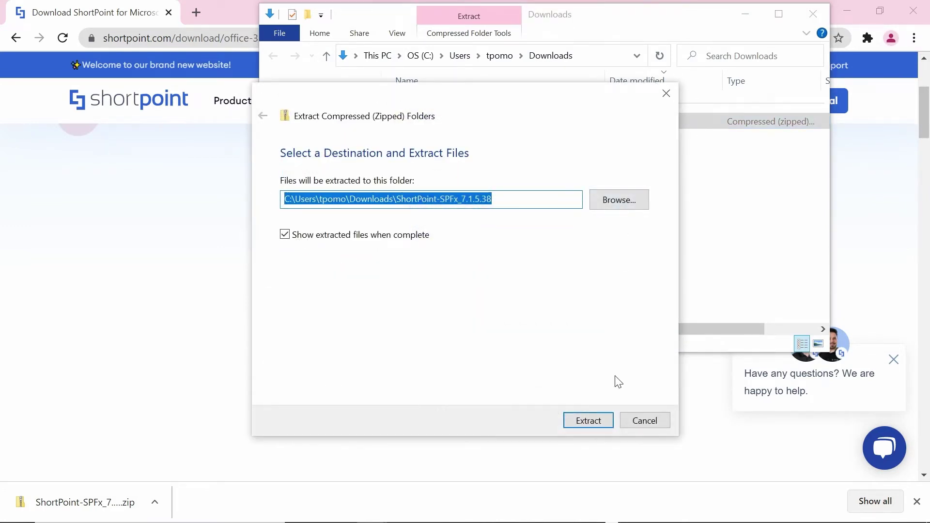
pyautogui.click(609, 422)
pyautogui.click(454, 125)
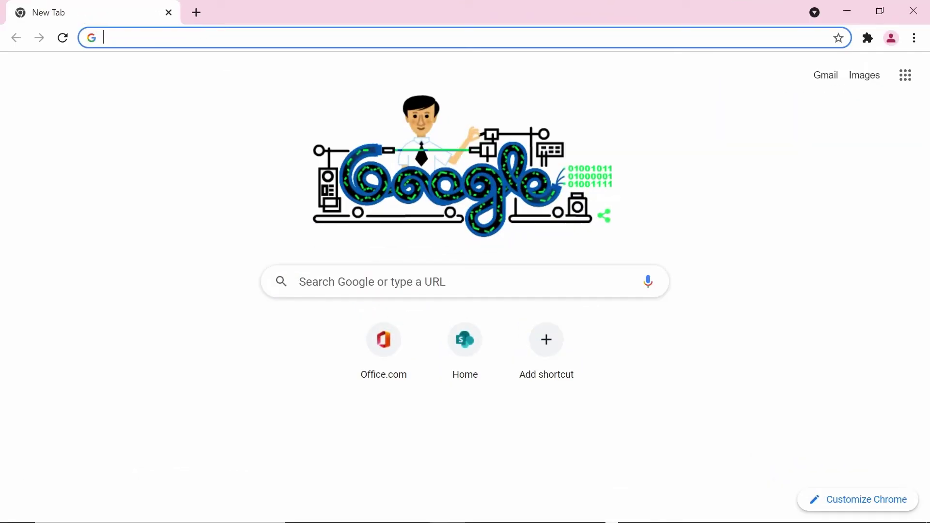
pyautogui.write('https://office.com/')
pyautogui.press('Return')
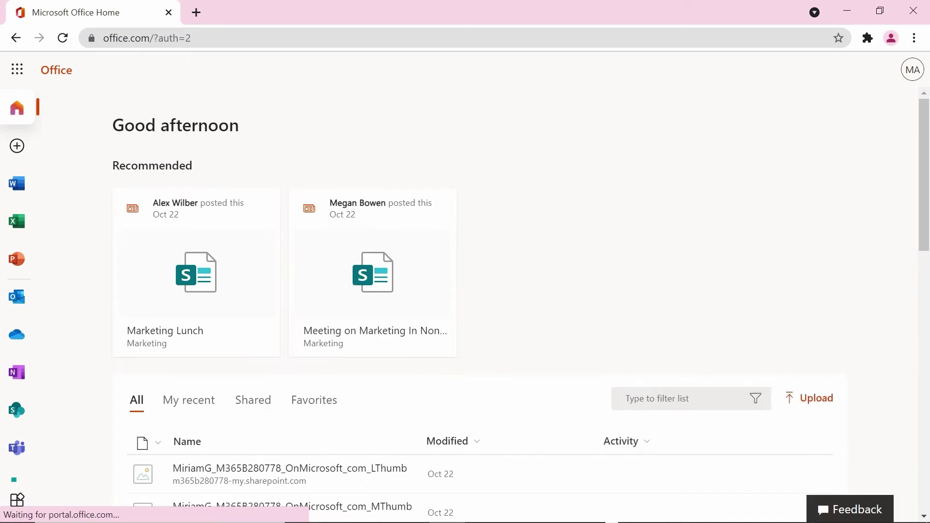
pyautogui.click(19, 74)
pyautogui.click(145, 310)
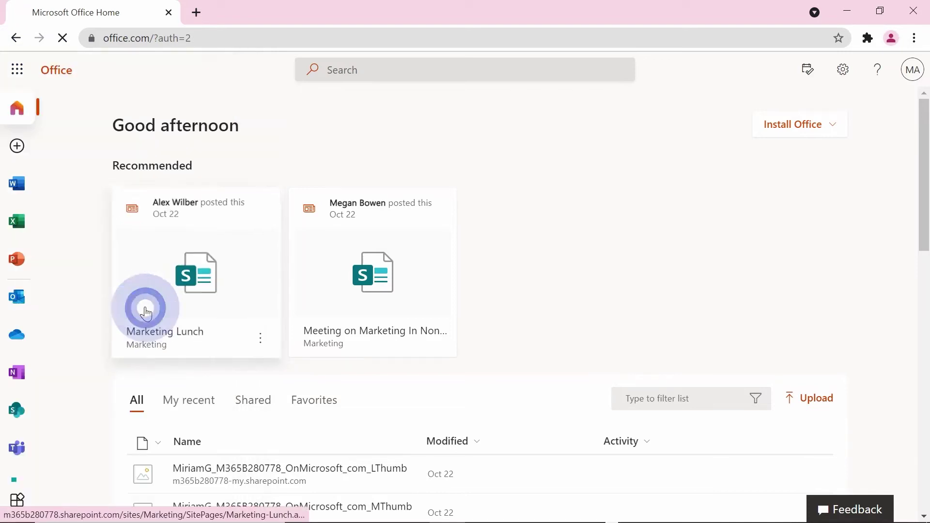
pyautogui.click(147, 314)
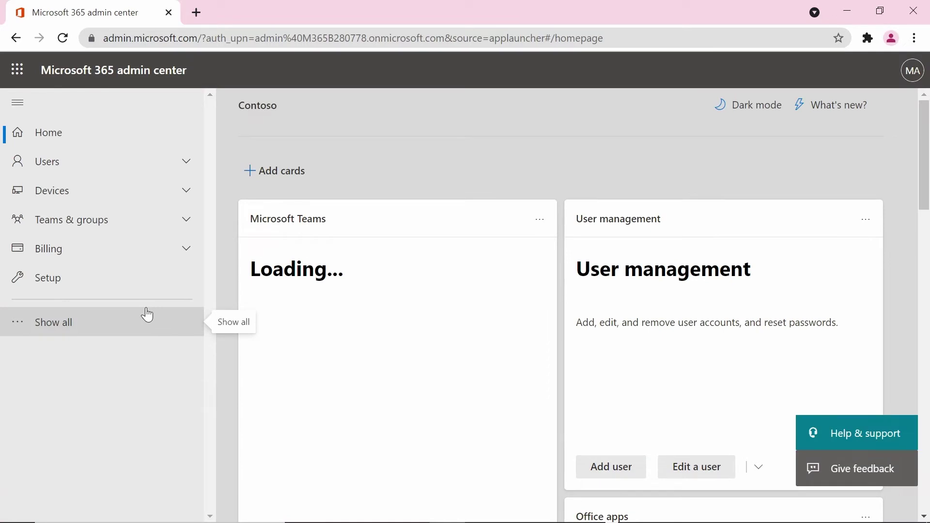
# - Show all admin centers and open the SharePoint admin center
pyautogui.click(60, 327)
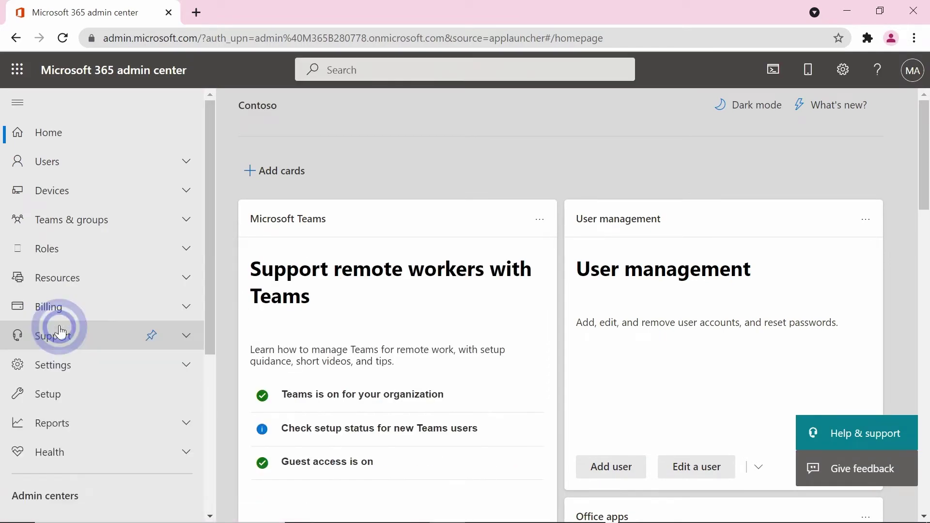
pyautogui.scroll(-5, 76, 331)
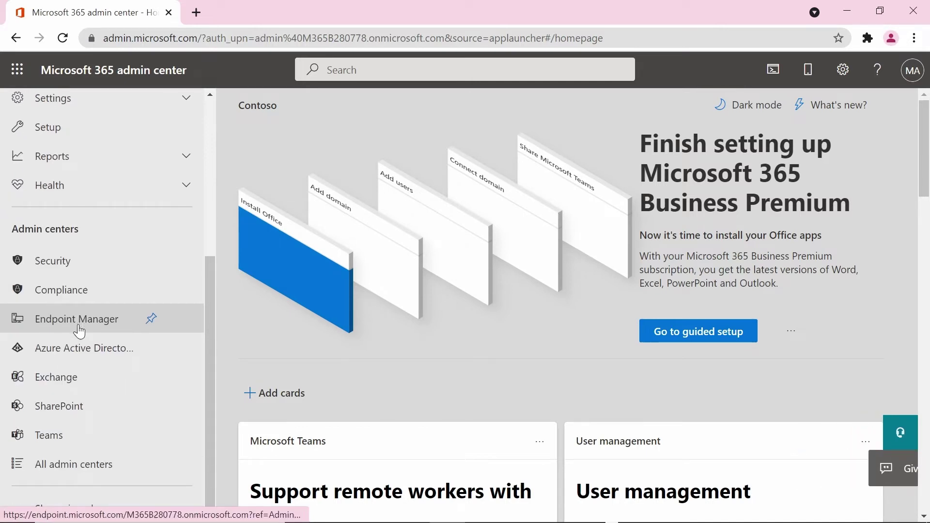
pyautogui.click(62, 406)
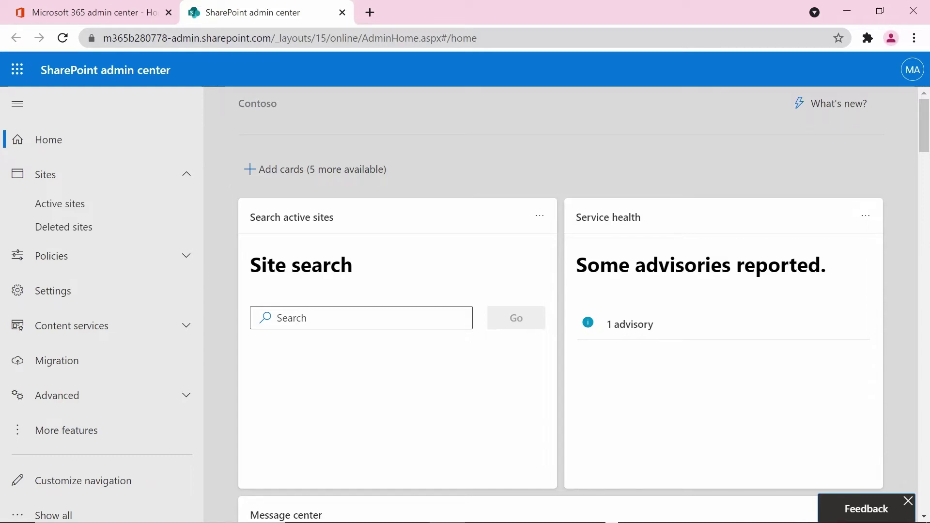
# - Open the tenant's App Catalog from the SharePoint admin center's additional features and go to Apps for SharePoint
pyautogui.moveTo(167, 38); pyautogui.dragTo(201, 38)
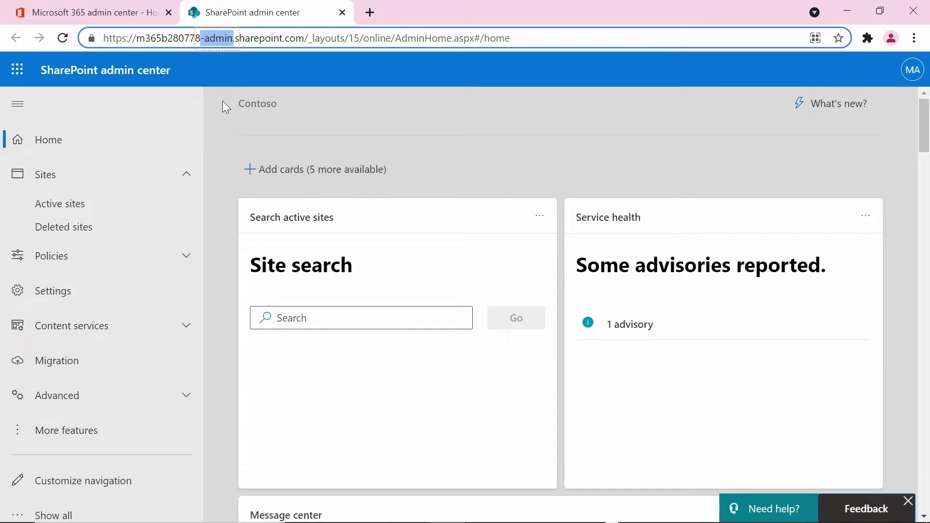
pyautogui.click(67, 433)
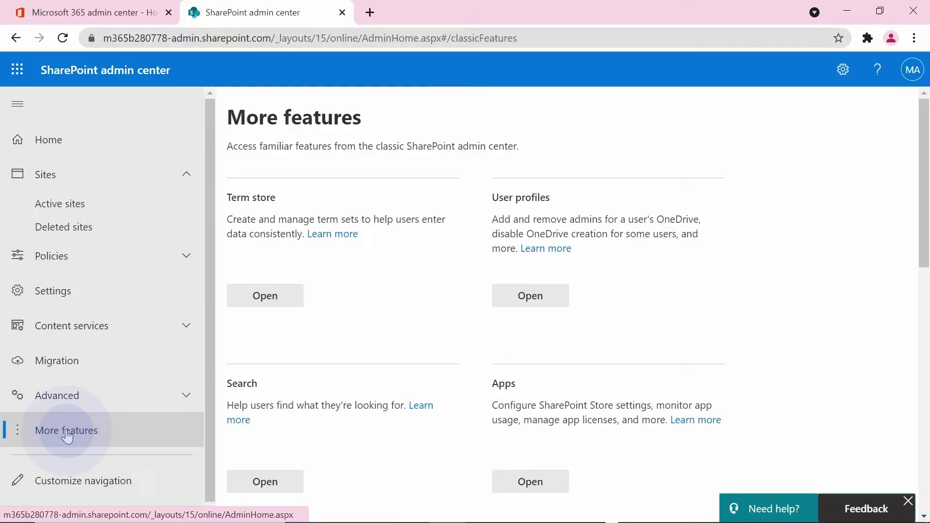
pyautogui.click(535, 485)
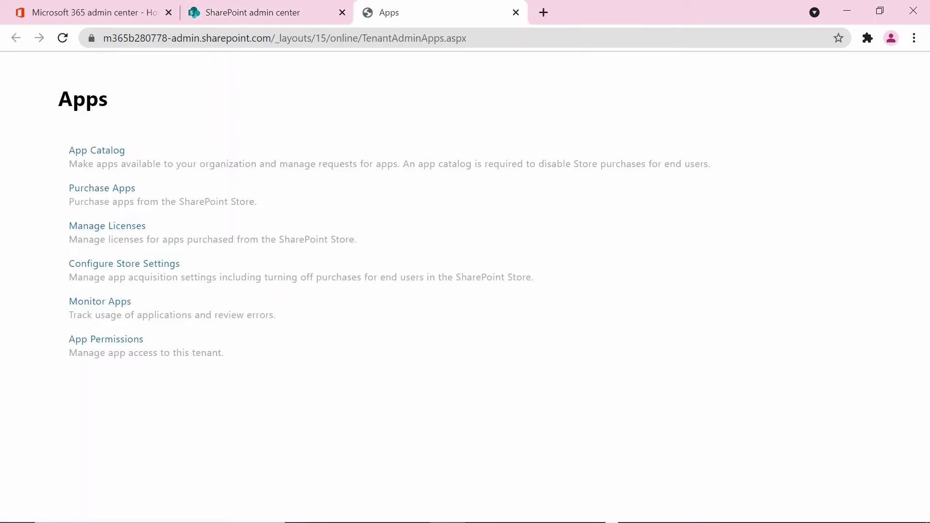
pyautogui.click(114, 152)
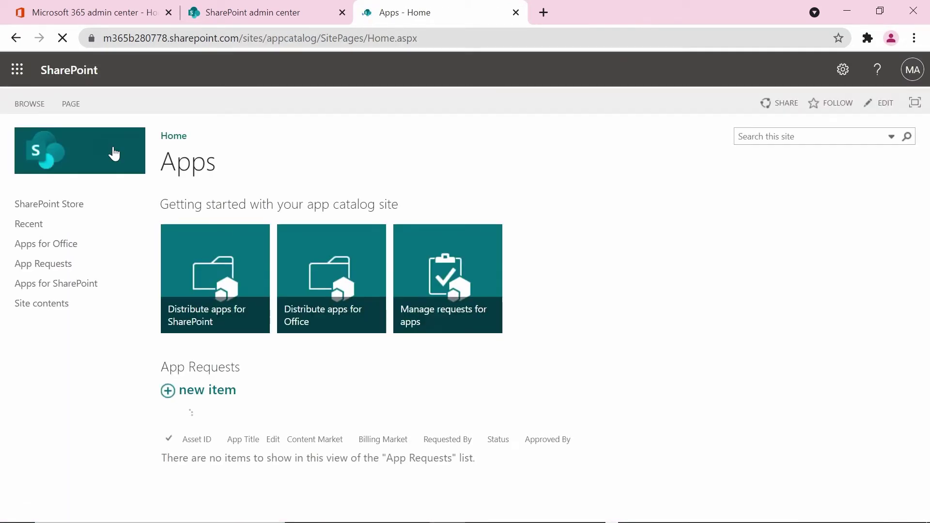
pyautogui.click(56, 284)
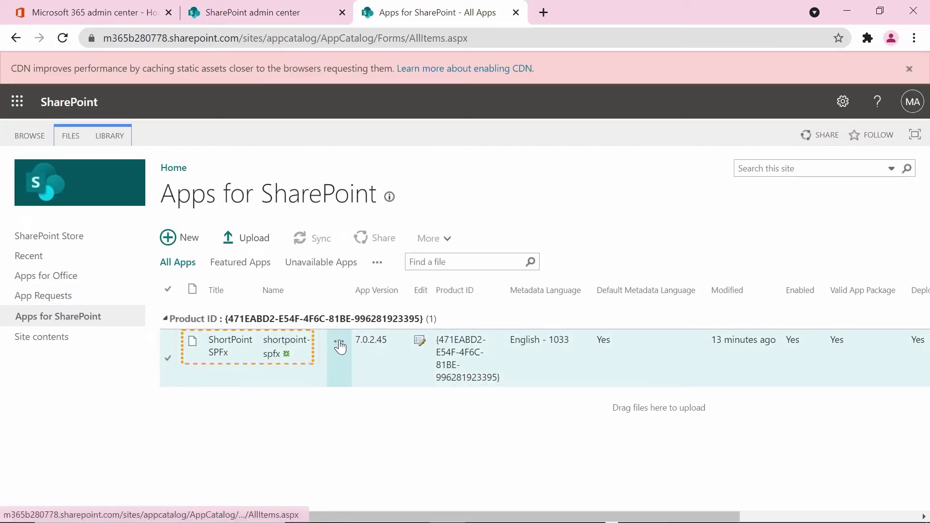
# - Delete the existing shortpoint-spfx package from the Apps for SharePoint library
pyautogui.click(339, 345)
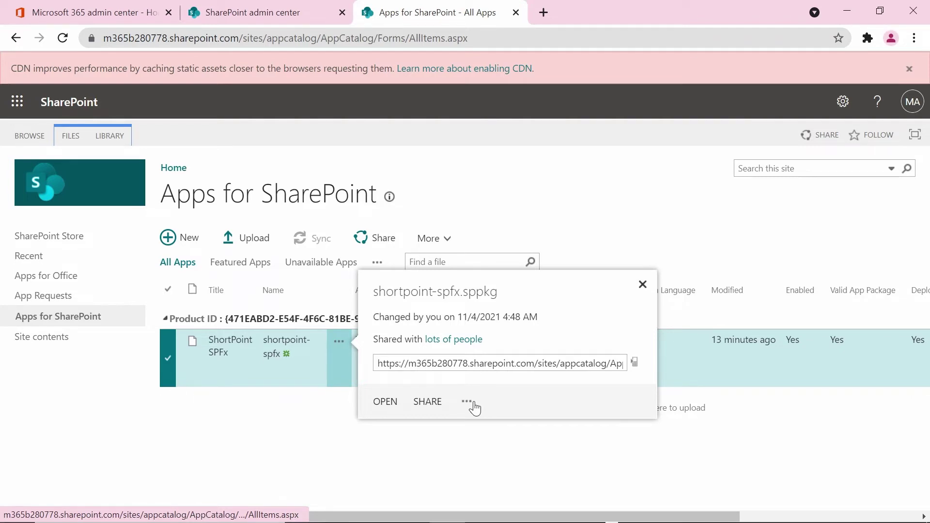
pyautogui.click(467, 402)
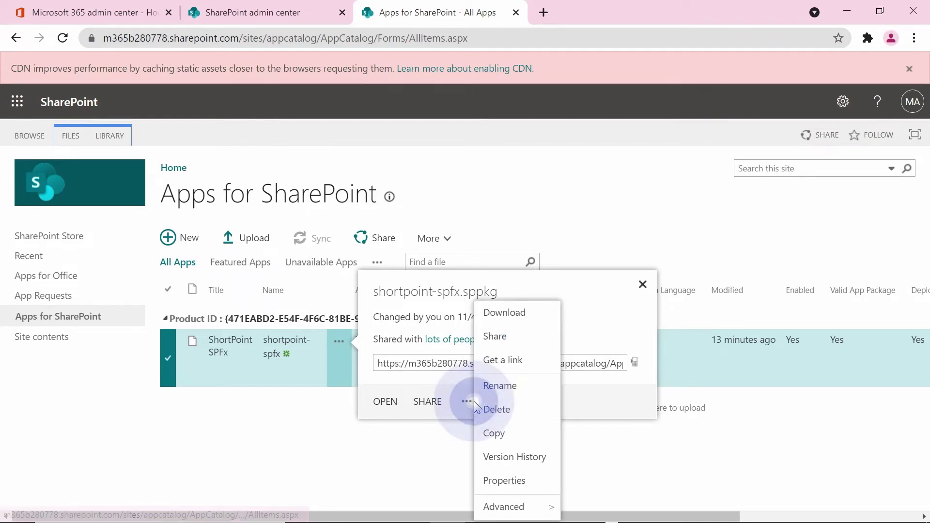
pyautogui.click(516, 414)
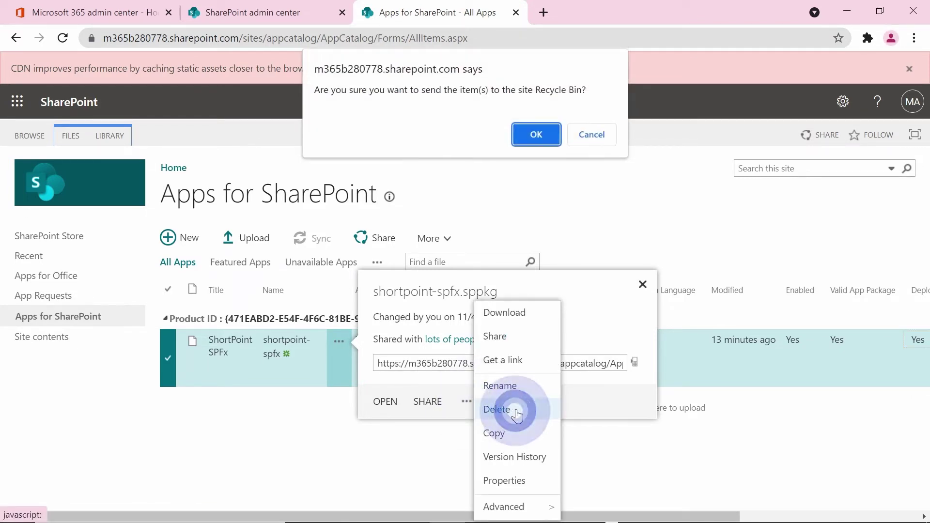
pyautogui.click(535, 136)
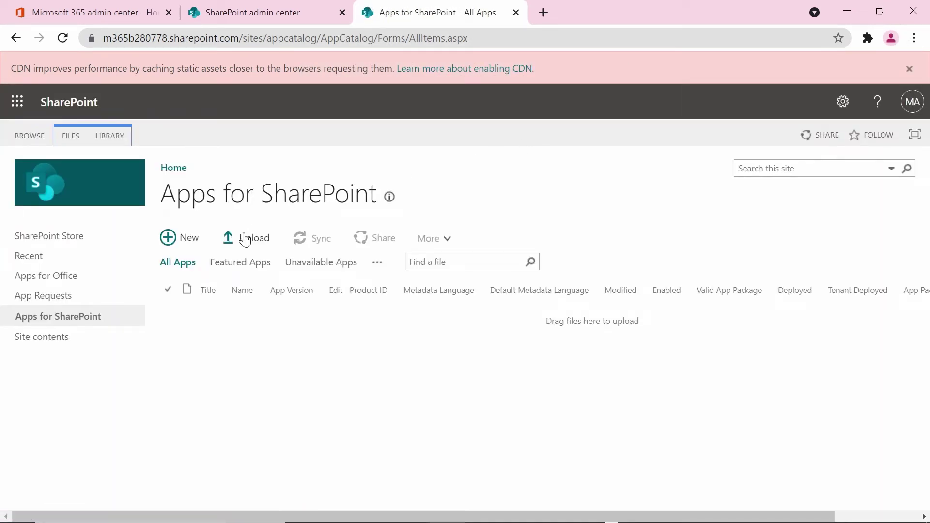
# - Upload shortpoint-spfx.sppkg from the extracted ShortPoint-SPFx_7.1.5.38 folder in Downloads to Apps for SharePoint and deploy it
pyautogui.click(248, 238)
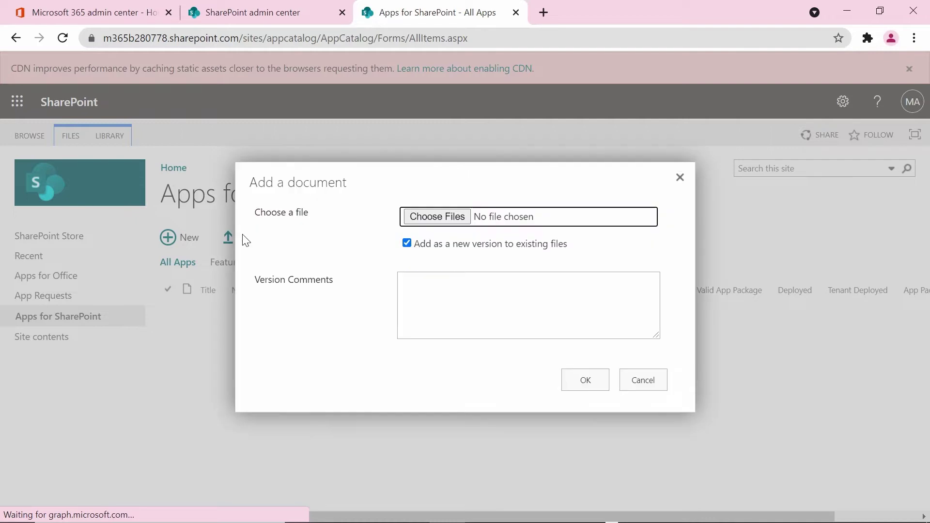
pyautogui.click(425, 216)
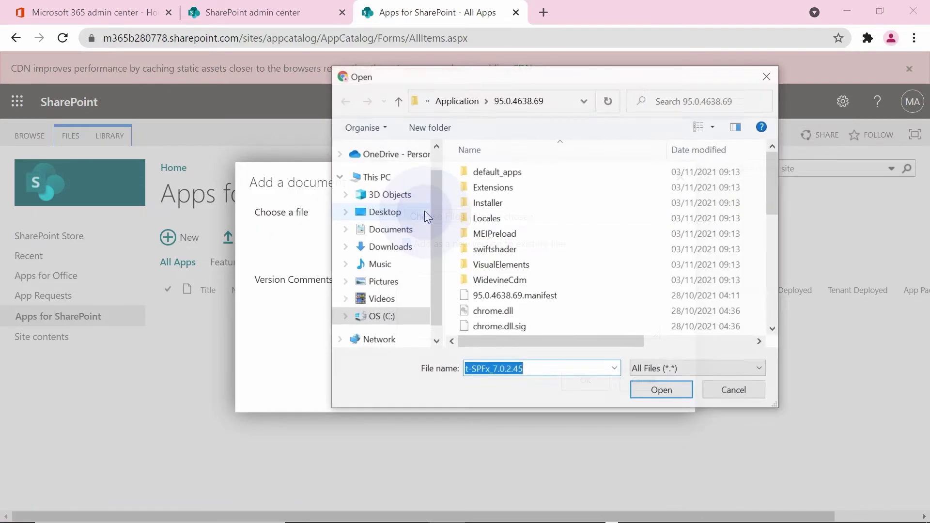
pyautogui.click(388, 249)
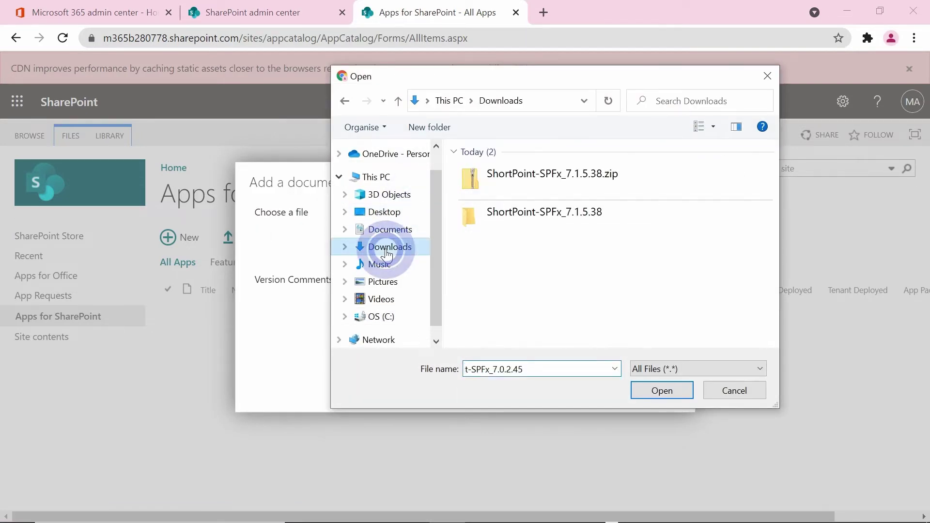
pyautogui.doubleClick(469, 213)
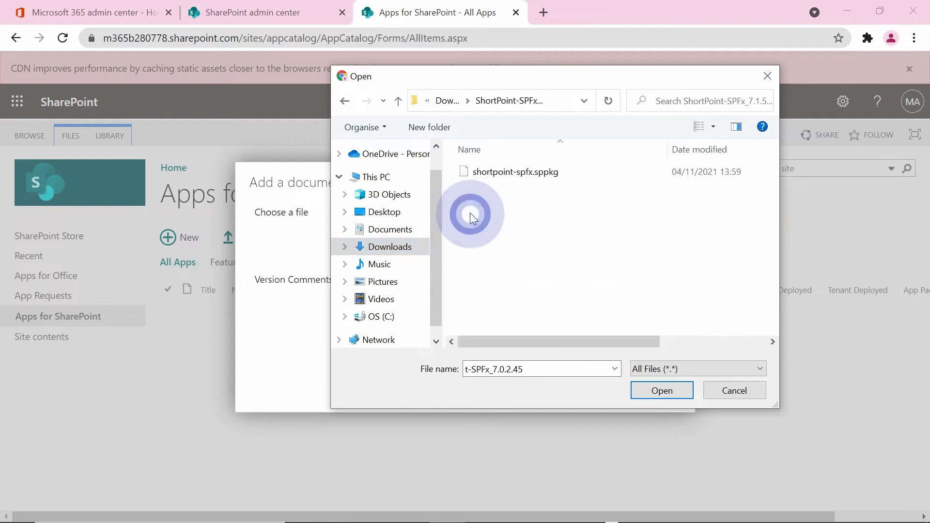
pyautogui.click(477, 169)
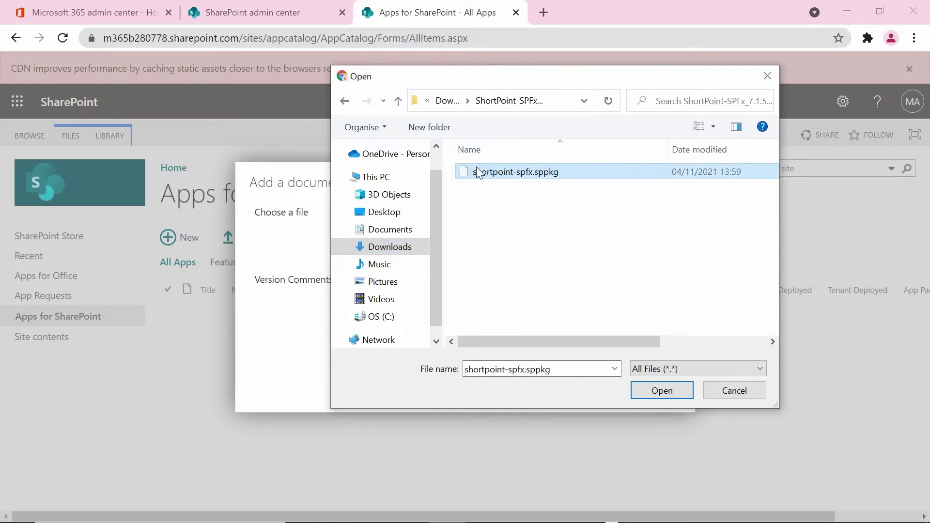
pyautogui.click(653, 389)
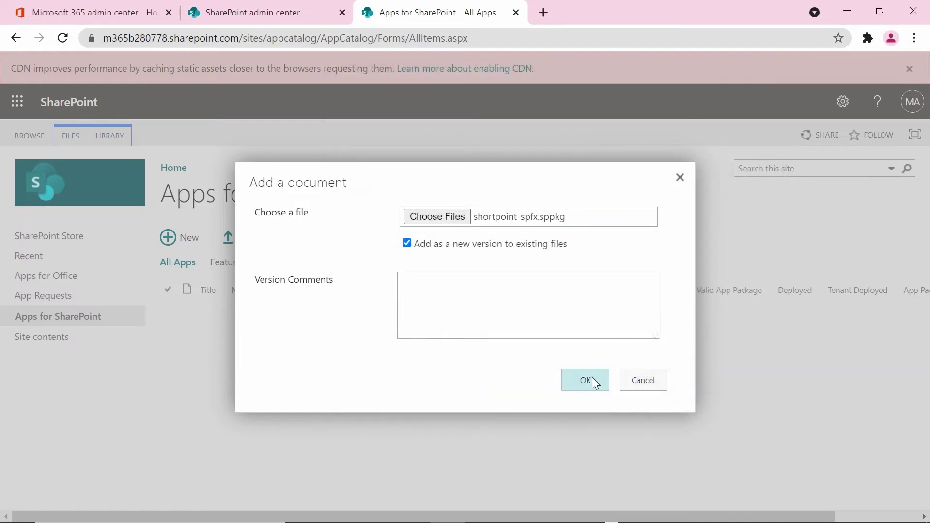
pyautogui.click(594, 381)
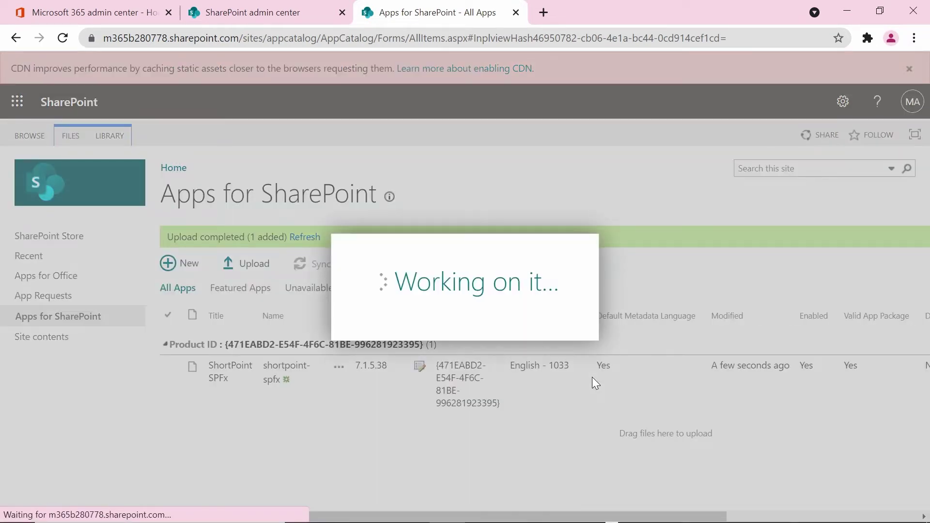
pyautogui.click(592, 377)
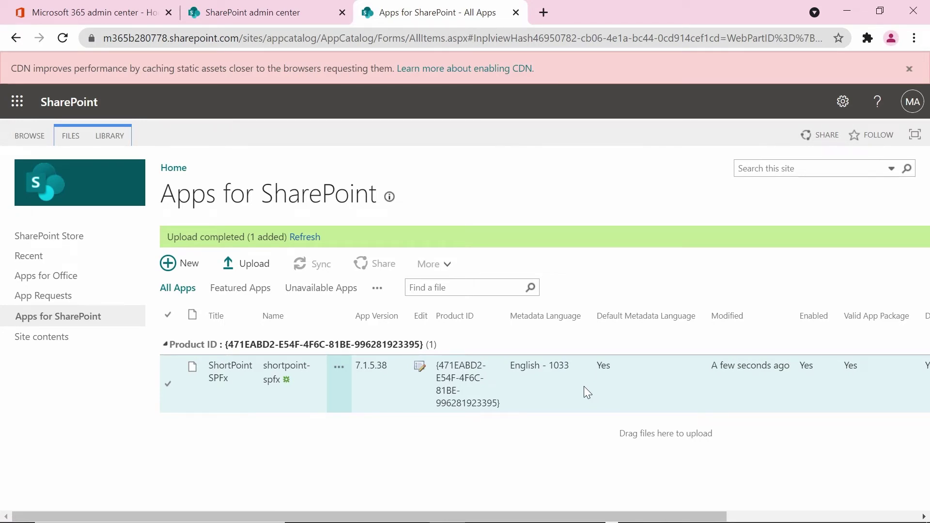
pyautogui.moveTo(638, 518); pyautogui.dragTo(798, 519)
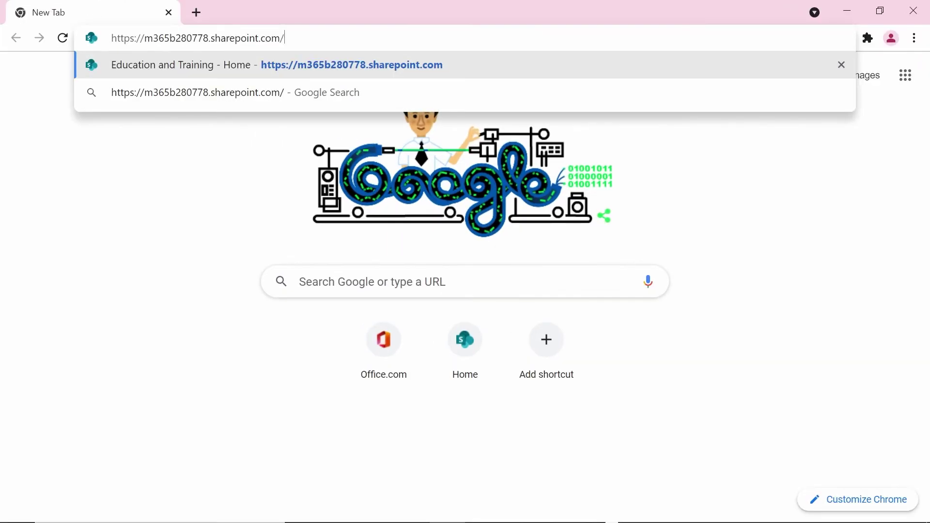
# - Open the Education and Training site's home page and go to its site contents
pyautogui.press('Return')
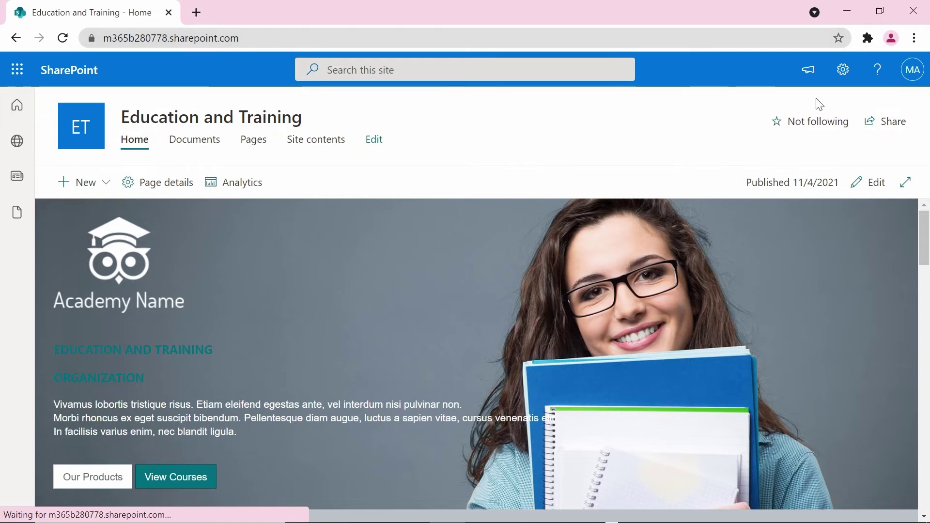
pyautogui.click(844, 75)
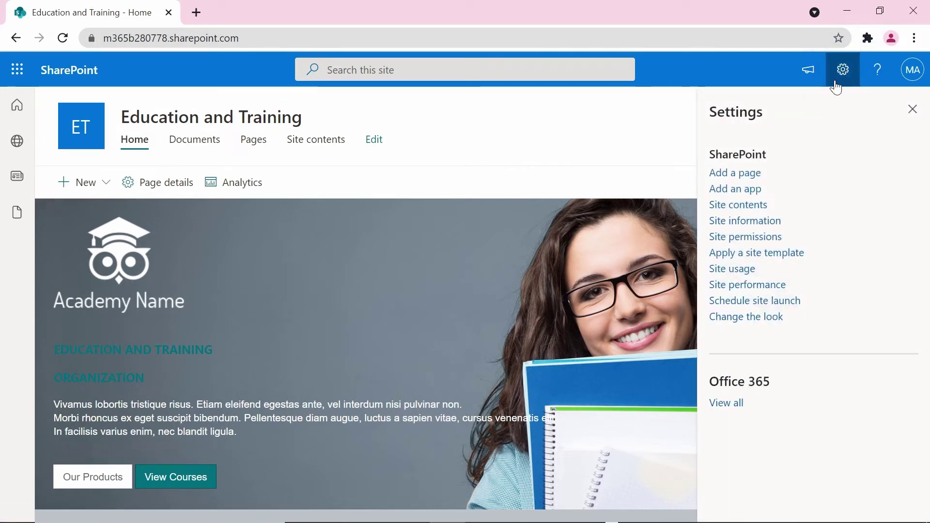
pyautogui.click(749, 205)
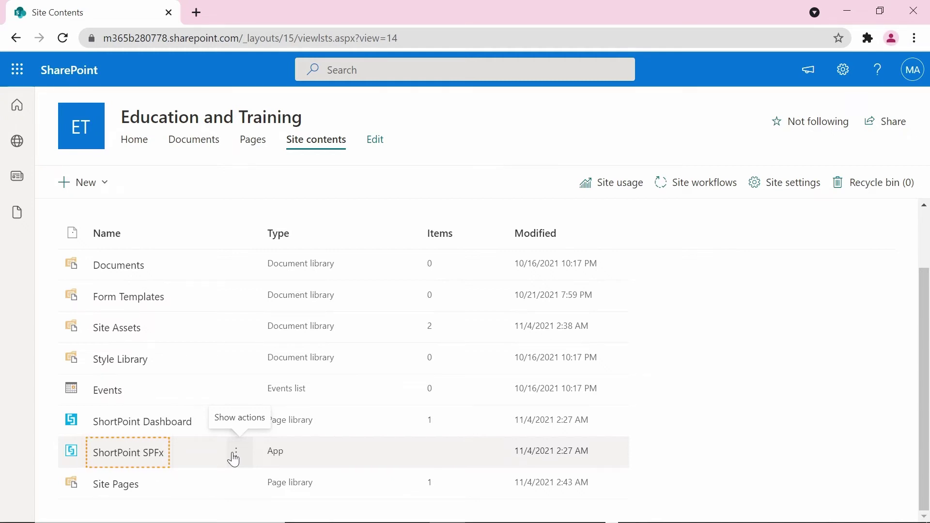
# - Open the details page of the ShortPoint SPFx app in the Education and Training site contents and get its new version
pyautogui.click(235, 456)
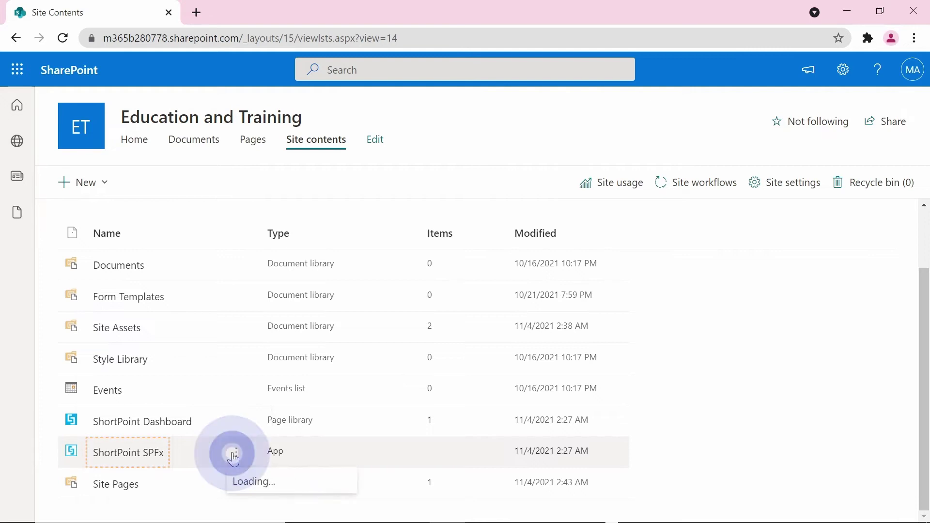
pyautogui.click(243, 383)
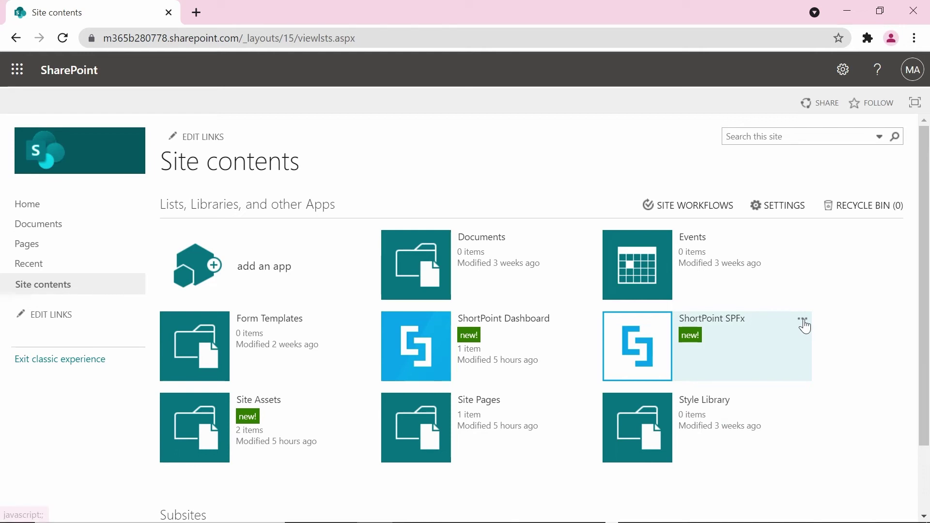
pyautogui.click(803, 326)
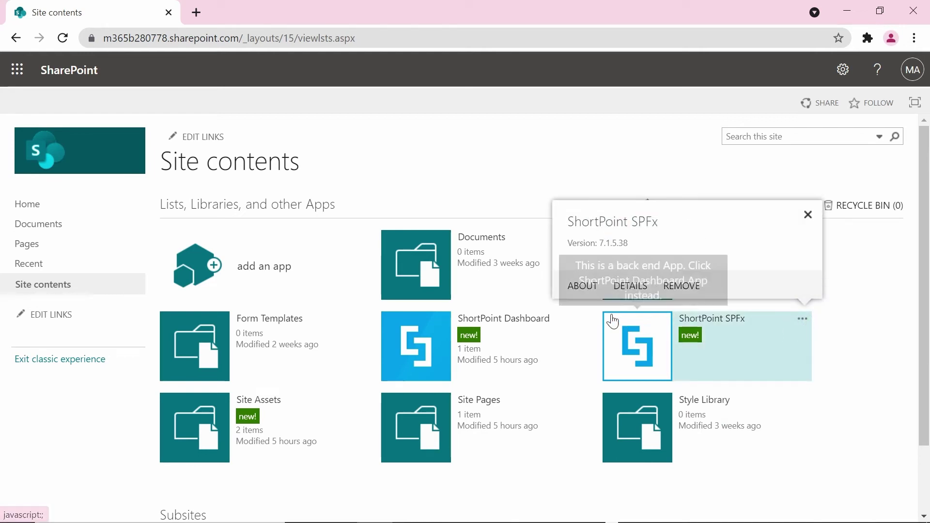
pyautogui.click(588, 293)
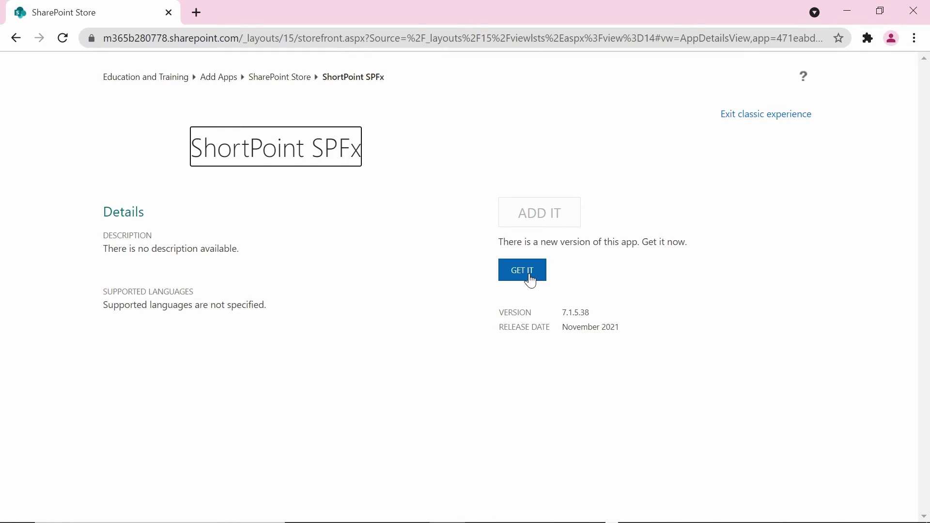
pyautogui.click(530, 280)
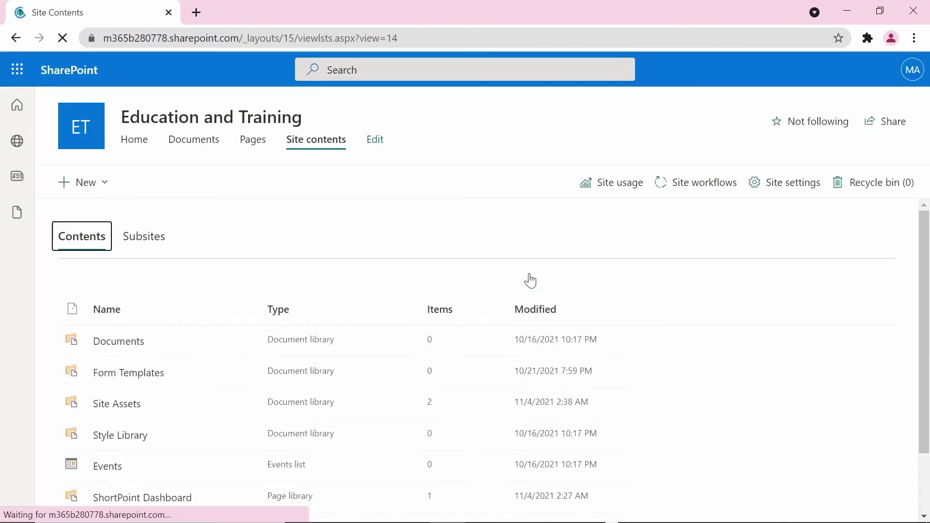
# - Reload the site contents, open the ShortPoint Dashboard and reinstall ShortPoint 7.5.5.7 on the Education and Training site collection
pyautogui.scroll(-2, 531, 280)
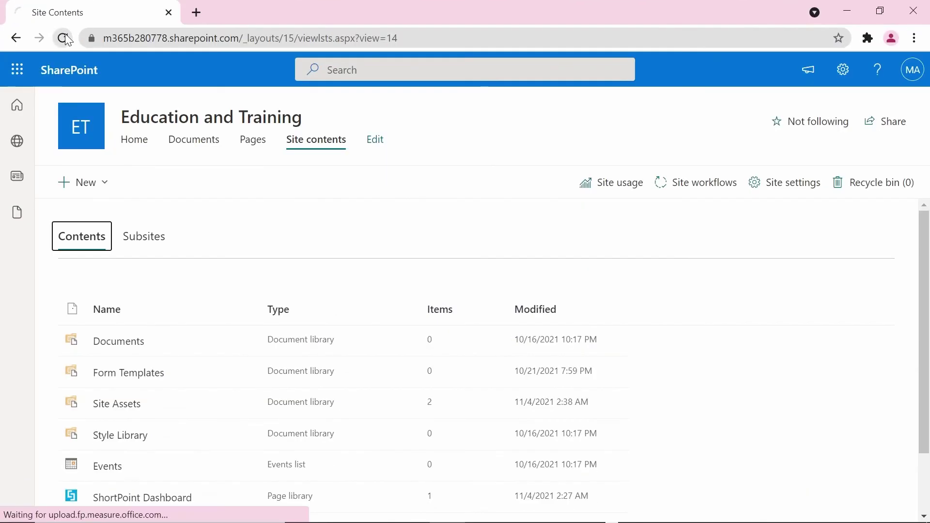
pyautogui.click(67, 39)
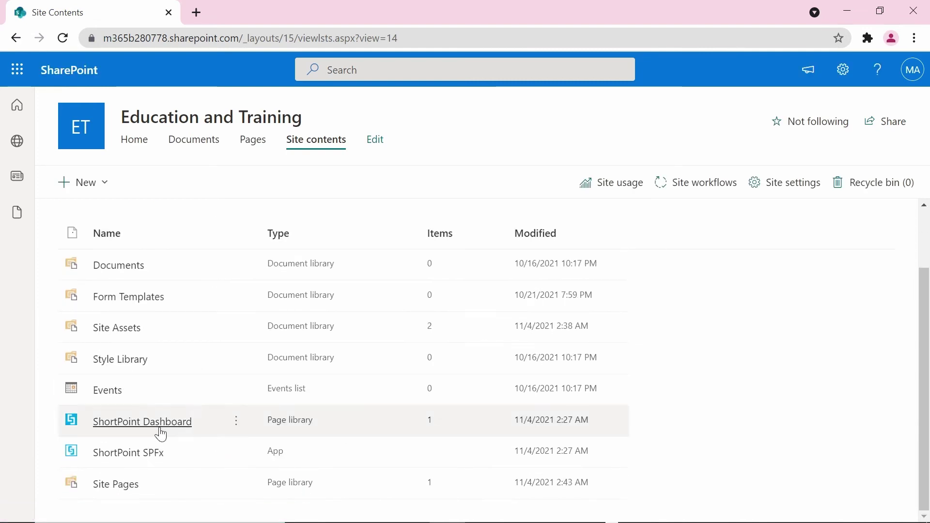
pyautogui.moveTo(158, 467)
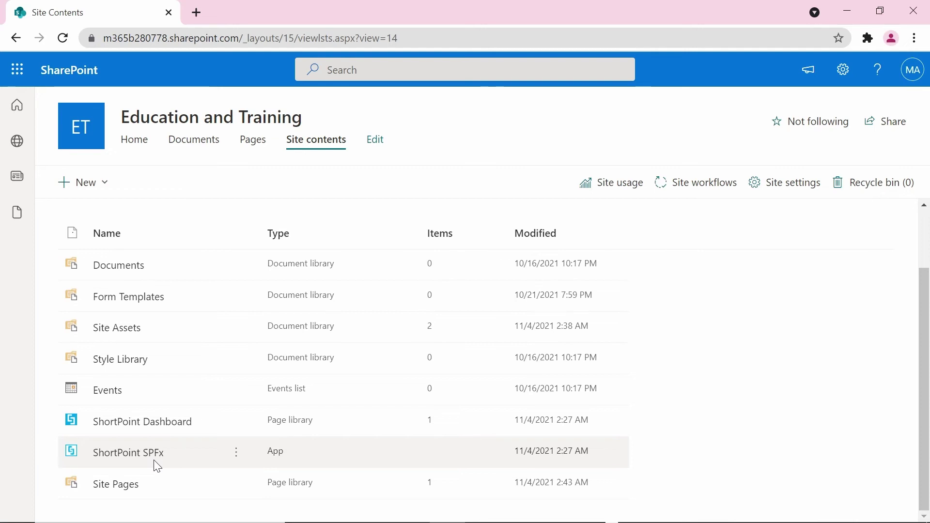
pyautogui.click(148, 420)
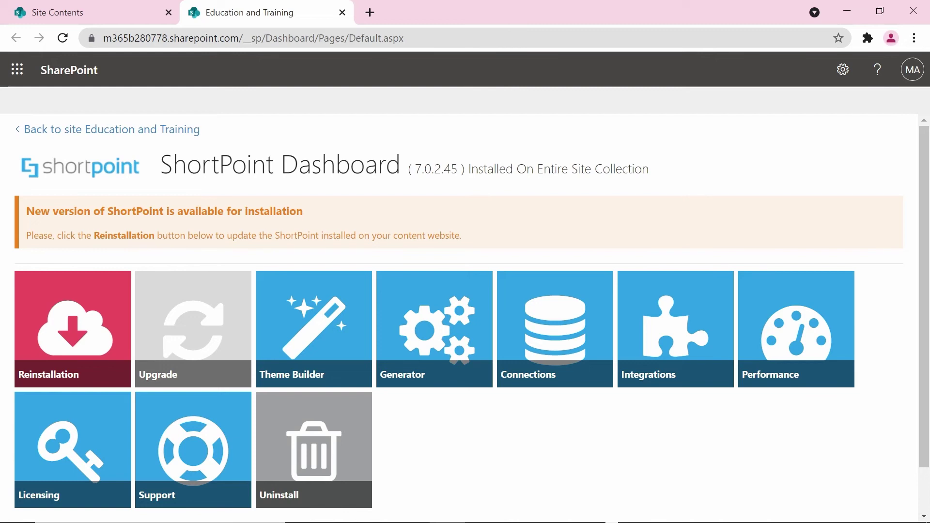
pyautogui.click(89, 328)
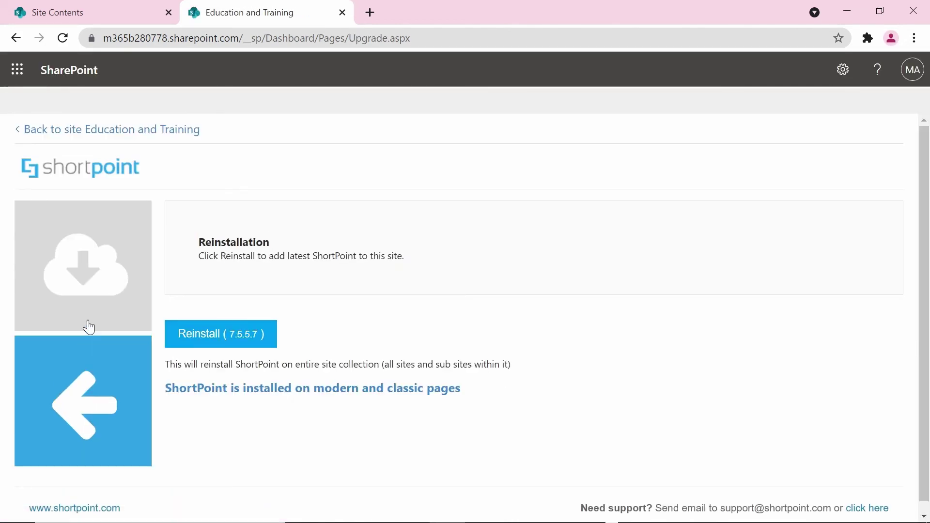
pyautogui.click(219, 339)
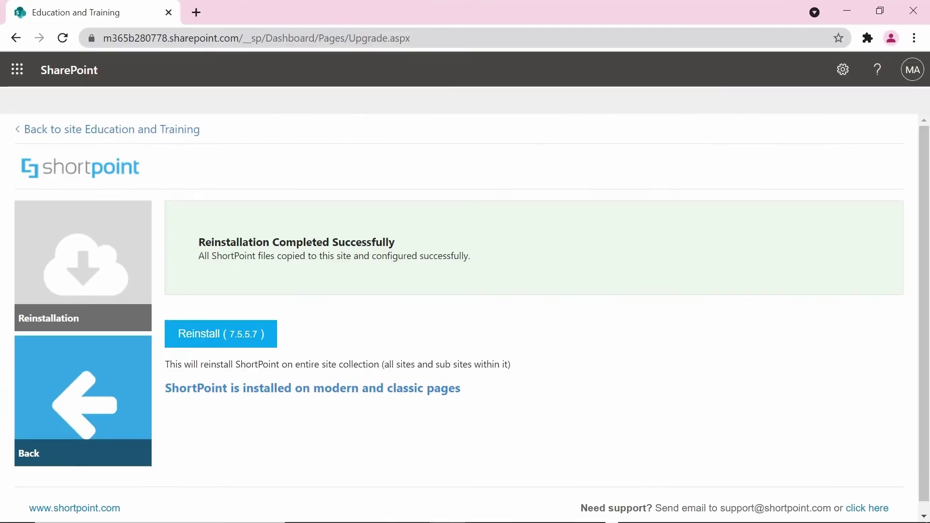
# - Go to the Technology site at /sites/technology on the same tenant and open its site contents
pyautogui.moveTo(239, 38); pyautogui.dragTo(411, 39)
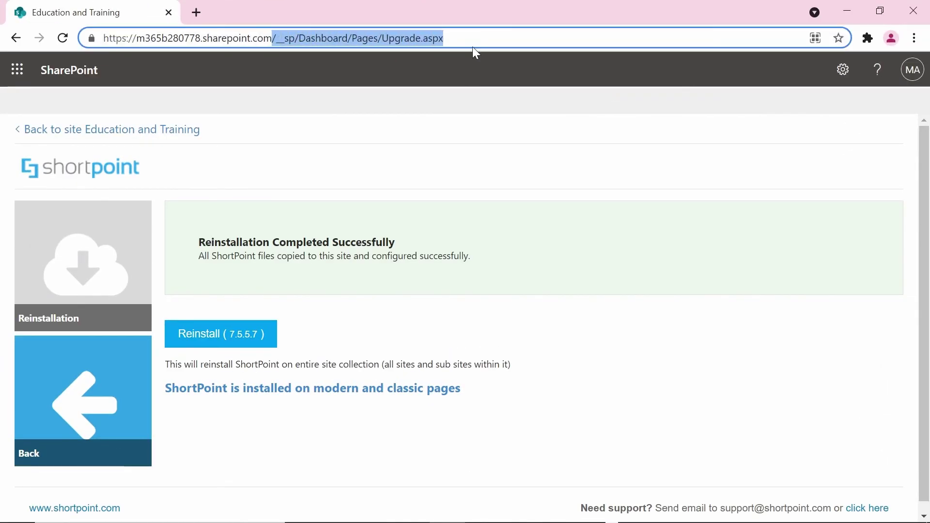
pyautogui.press('BackSpace')
pyautogui.write('sites/')
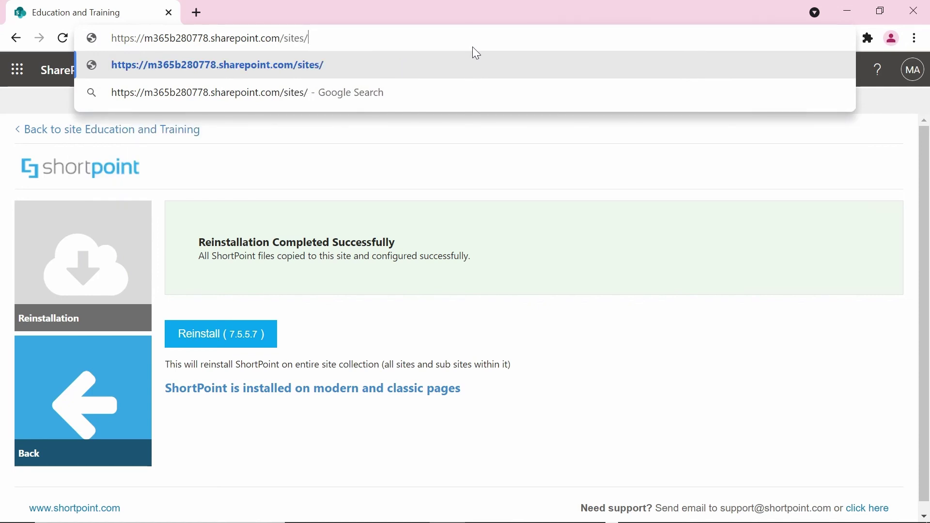
pyautogui.write('technology')
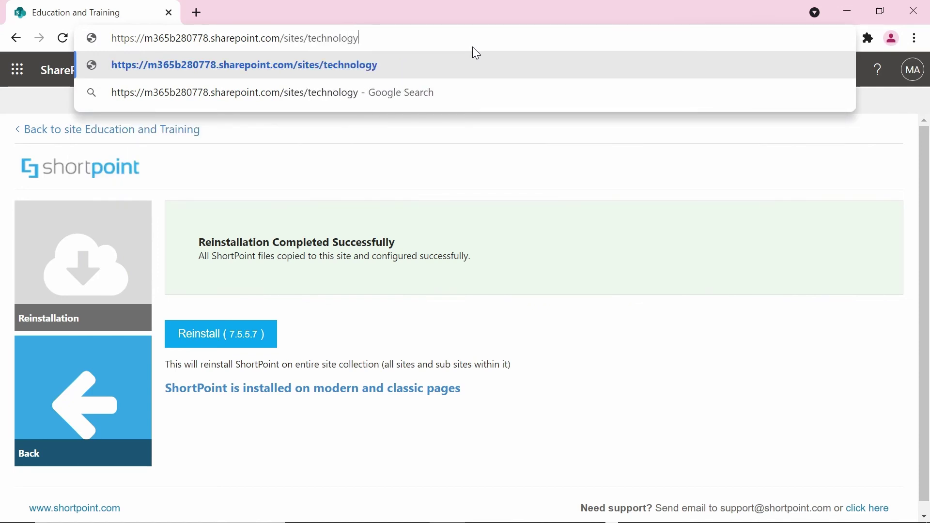
pyautogui.press('Return')
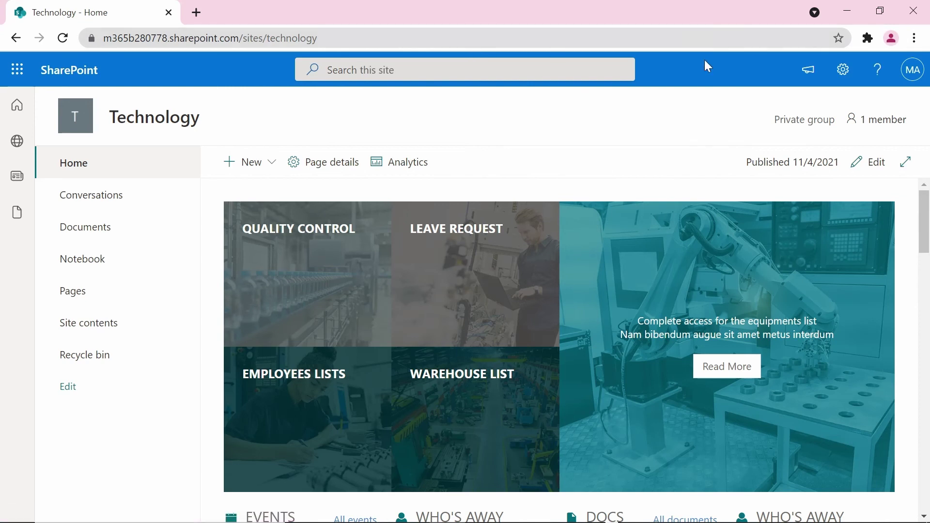
pyautogui.click(843, 70)
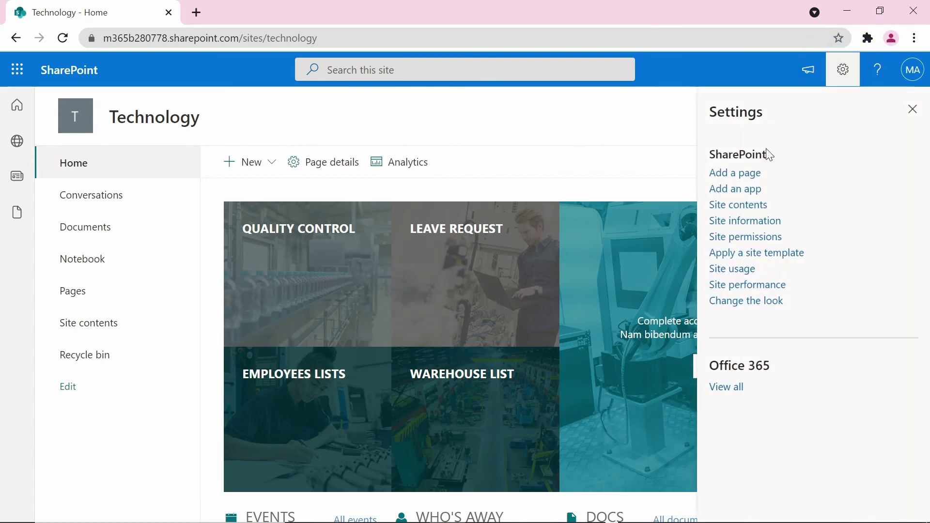
pyautogui.click(735, 205)
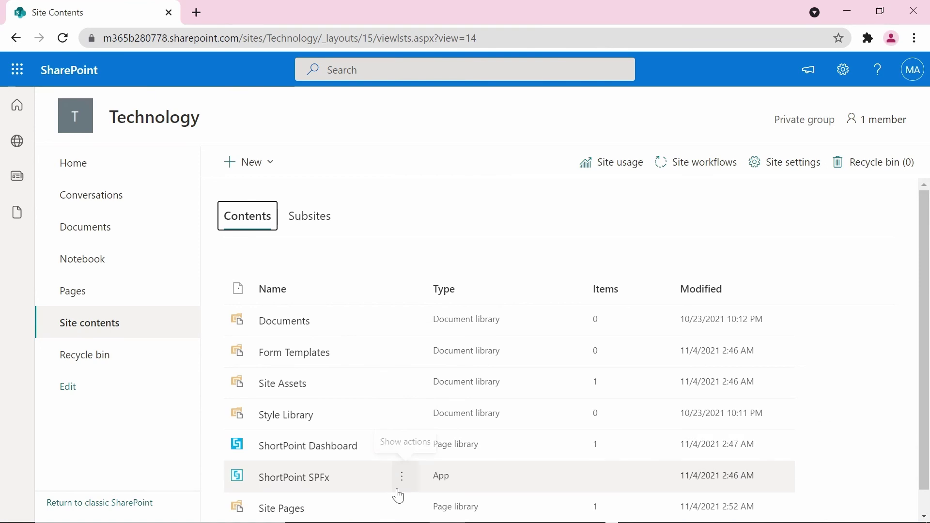
# - Open the details of the ShortPoint SPFx app on the Technology site and get its new version
pyautogui.click(403, 478)
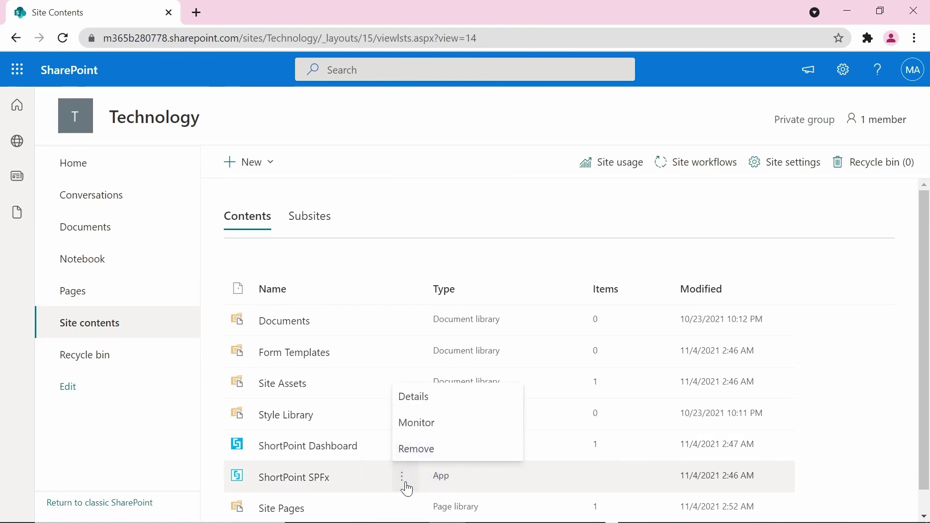
pyautogui.click(407, 396)
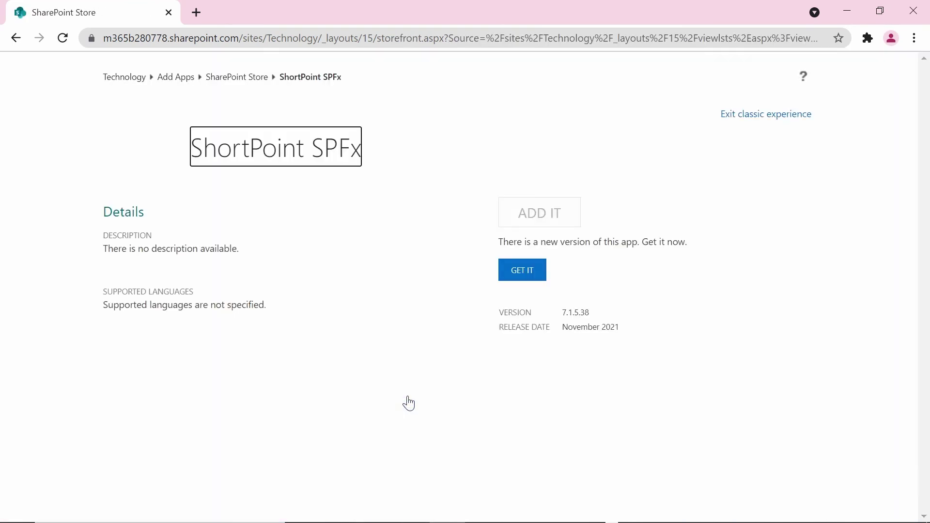
pyautogui.click(515, 274)
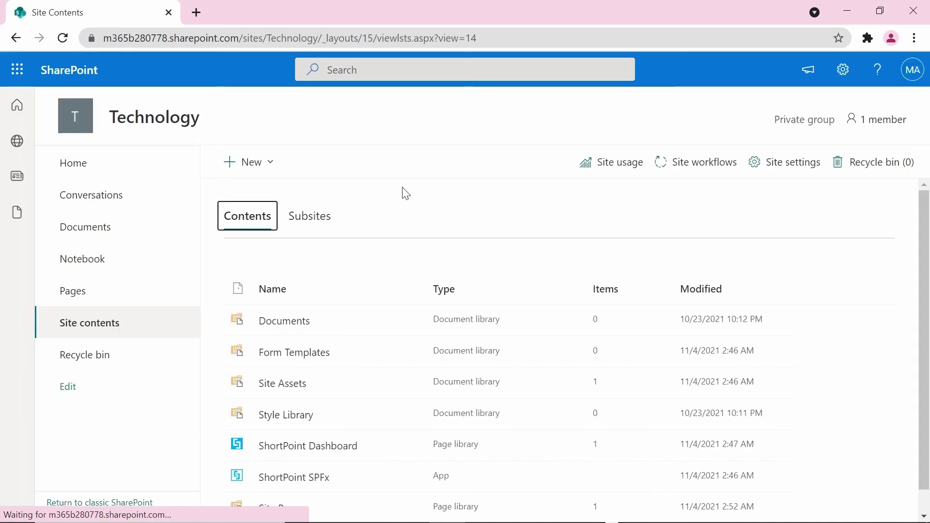
# - Open the Technology site's ShortPoint Dashboard and reinstall ShortPoint 7.5.5.7 with the classic pages option left off
pyautogui.click(318, 447)
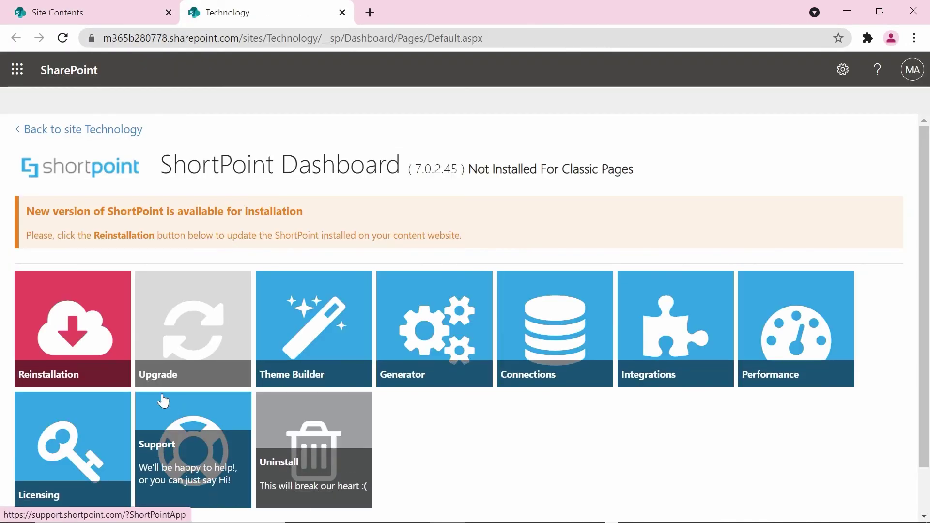
pyautogui.click(95, 367)
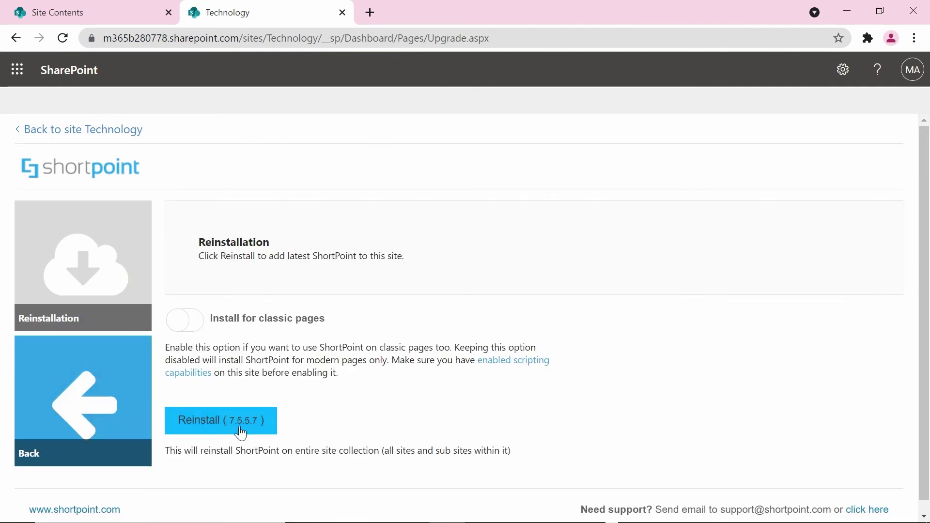
pyautogui.click(240, 425)
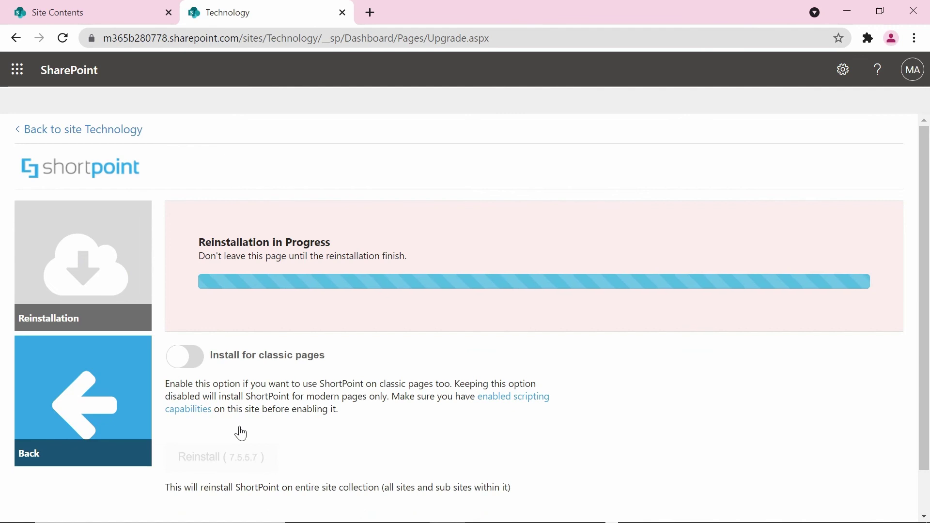
# - Return to the ShortPoint Dashboard, open its Upgrade page and disable Auto Upgrade, giving "Demo" as the reason
pyautogui.click(105, 442)
pyautogui.click(212, 280)
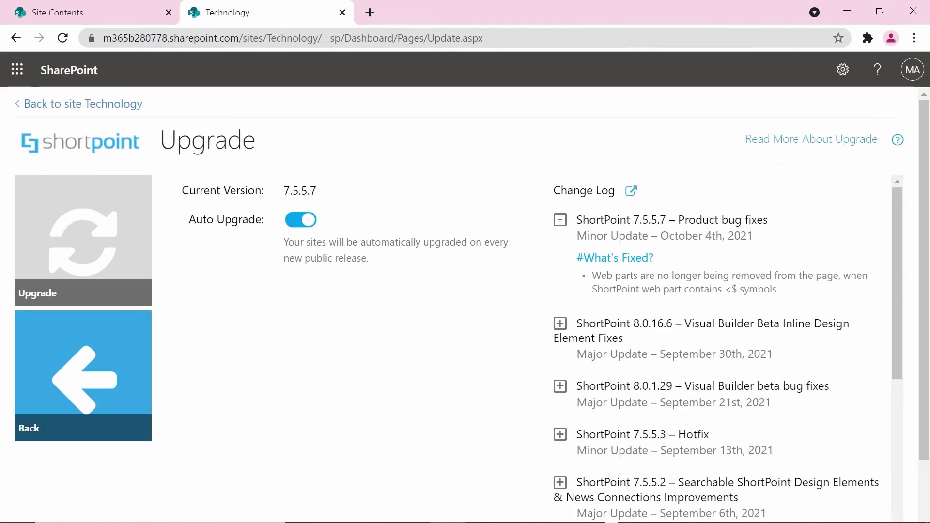
pyautogui.click(302, 227)
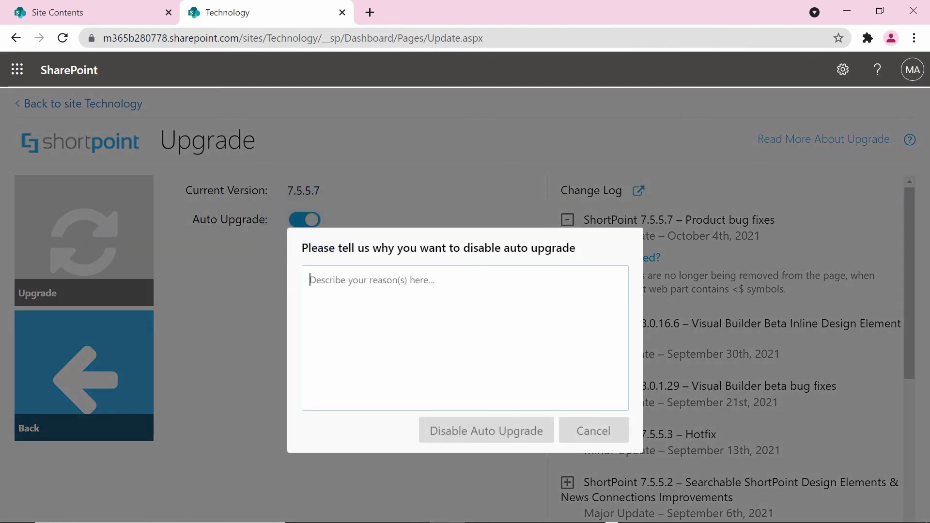
pyautogui.write('Demo')
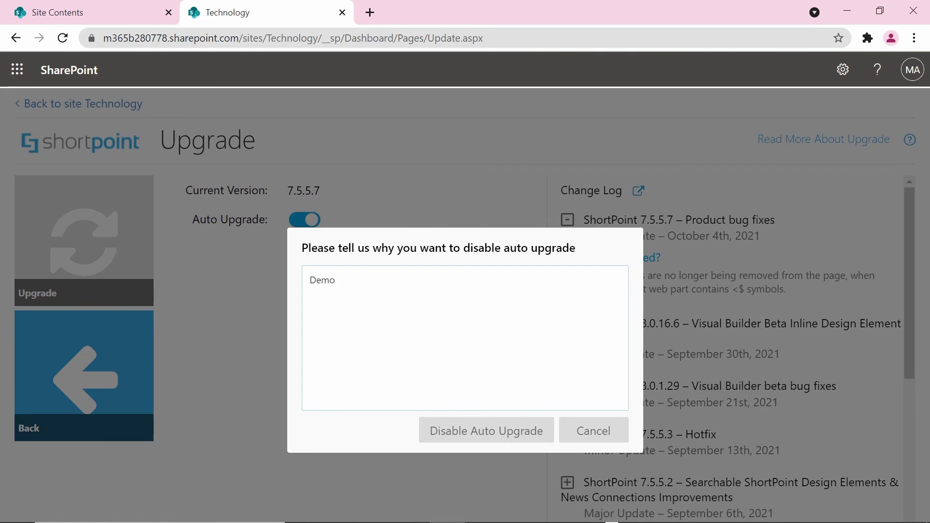
pyautogui.click(445, 436)
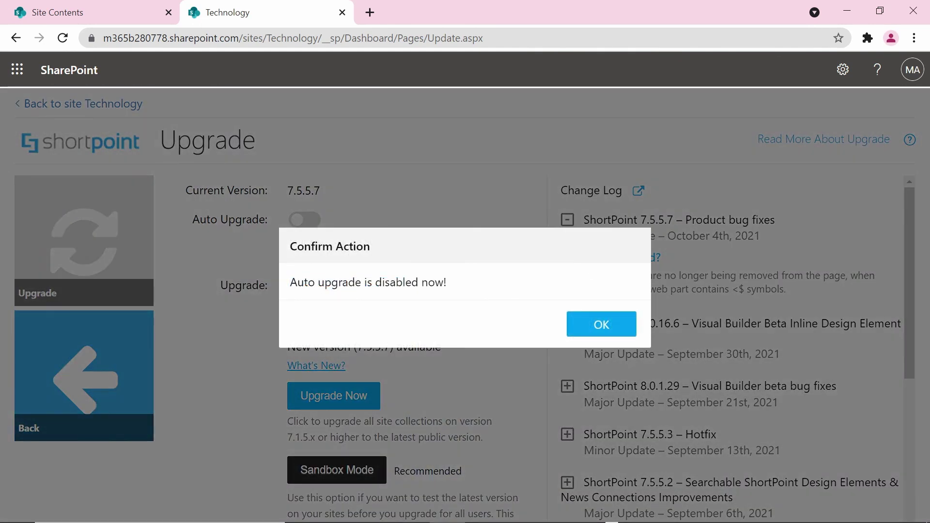
pyautogui.click(597, 333)
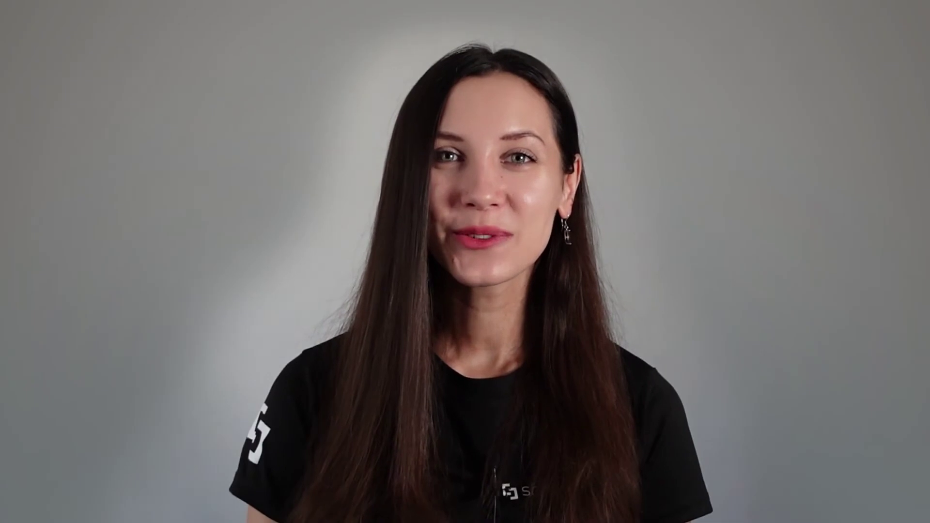